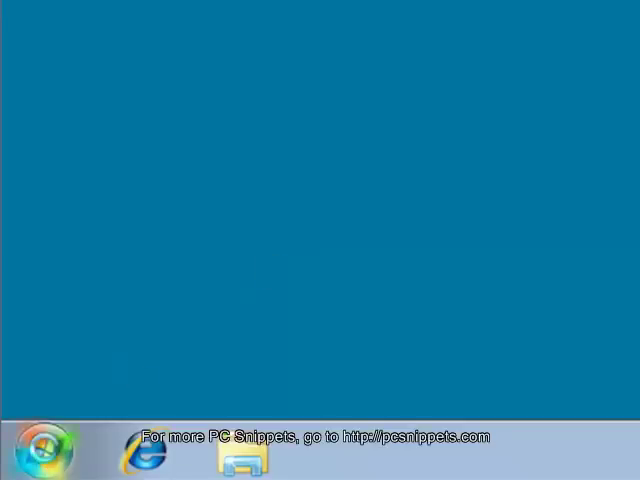
# Bring up Taskbar and Start Menu Properties from the Start button's shortcut menu.
pyautogui.rightClick(45, 455)
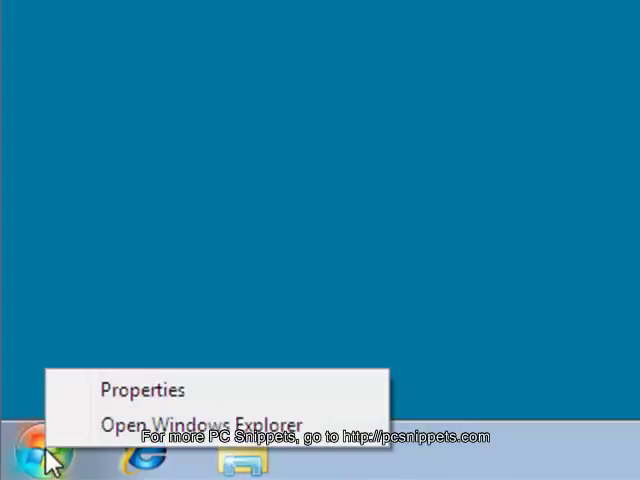
pyautogui.click(130, 390)
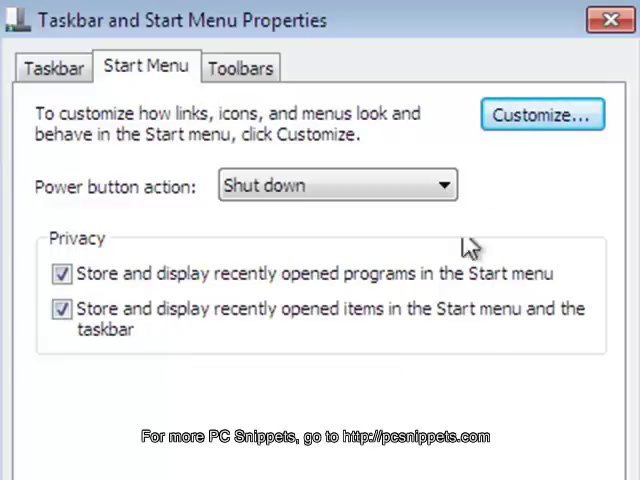
# In Customize Start Menu, turn off 'Use large icons' so the menu shows small icons.
pyautogui.click(537, 120)
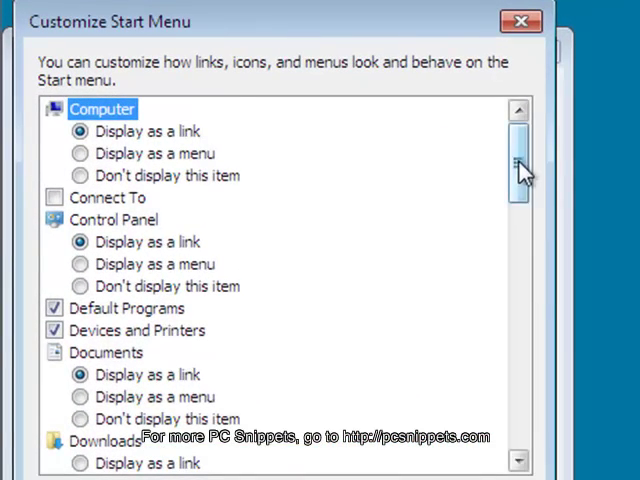
pyautogui.moveTo(520, 165); pyautogui.dragTo(523, 452)
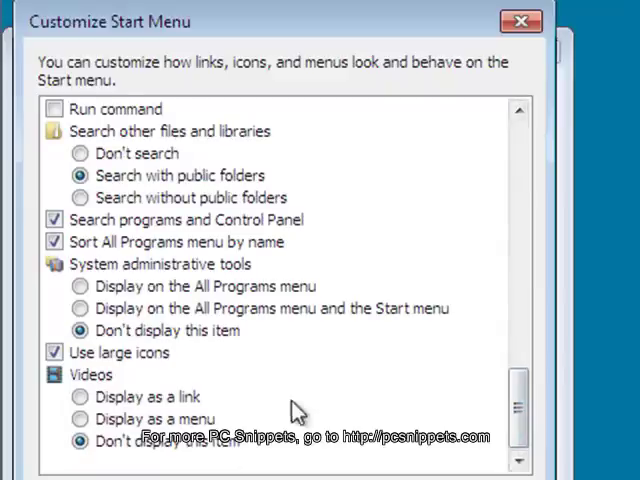
pyautogui.click(120, 352)
pyautogui.click(148, 366)
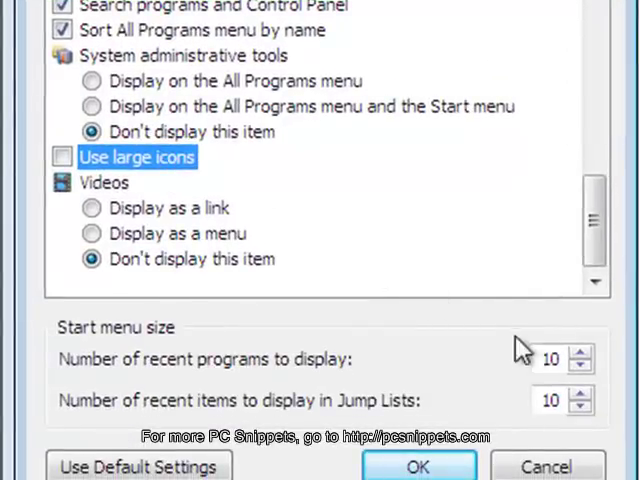
# Change the recent-programs count from 10 to 30 and confirm both settings dialogs.
pyautogui.click(543, 360)
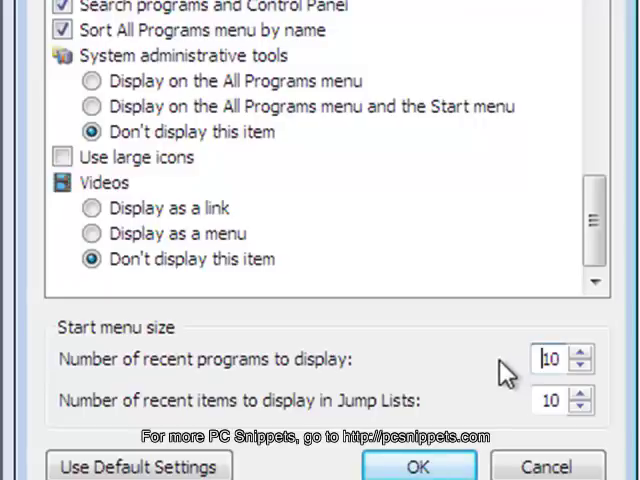
pyautogui.press('BackSpace')
pyautogui.write('3')
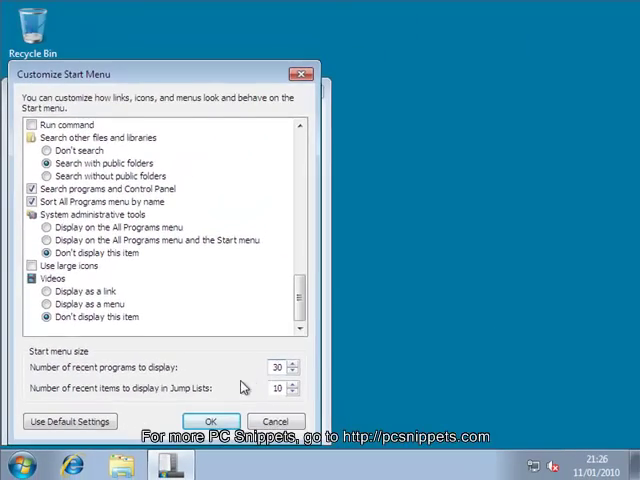
pyautogui.click(212, 422)
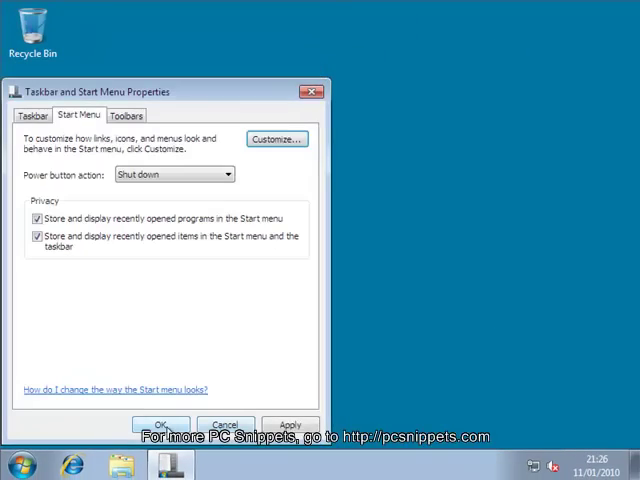
pyautogui.click(160, 427)
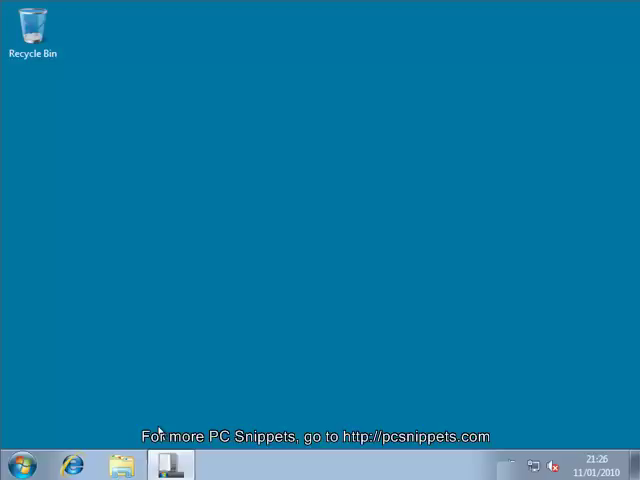
# Show the Start menu with its small icons and longer recent-programs list.
pyautogui.click(22, 466)
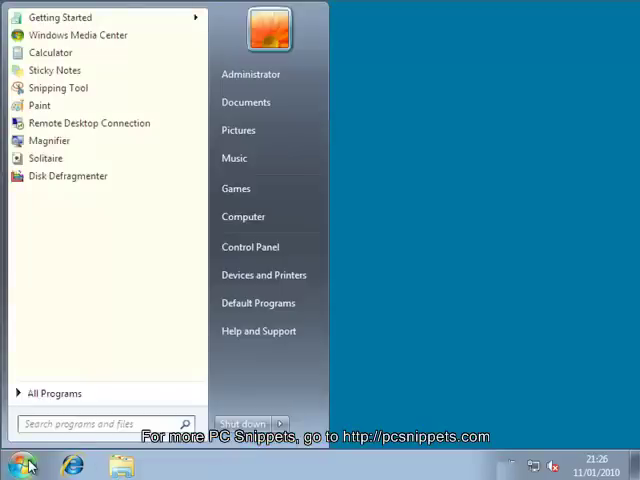